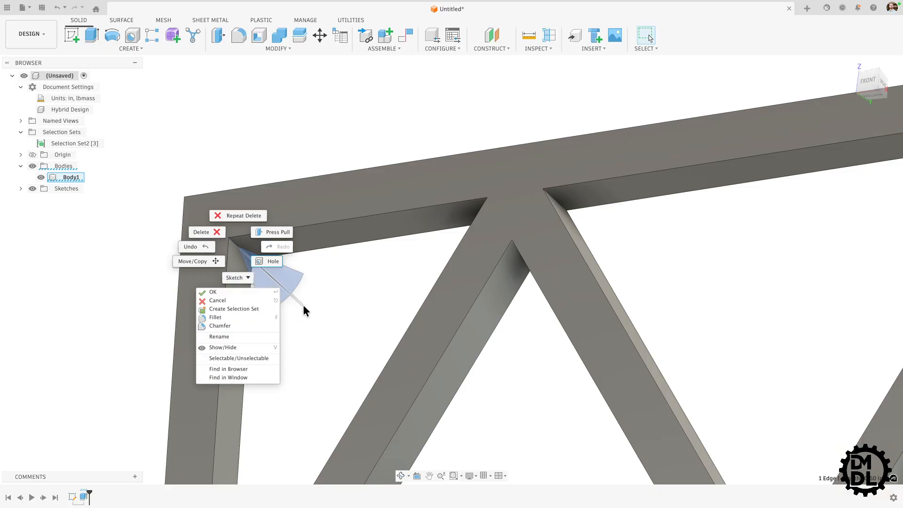
Step: Examine the truss-shaped body and the inner corners of its triangular cutouts from several angles
left_click(345, 295)
scroll(225, 204, "down", 5)
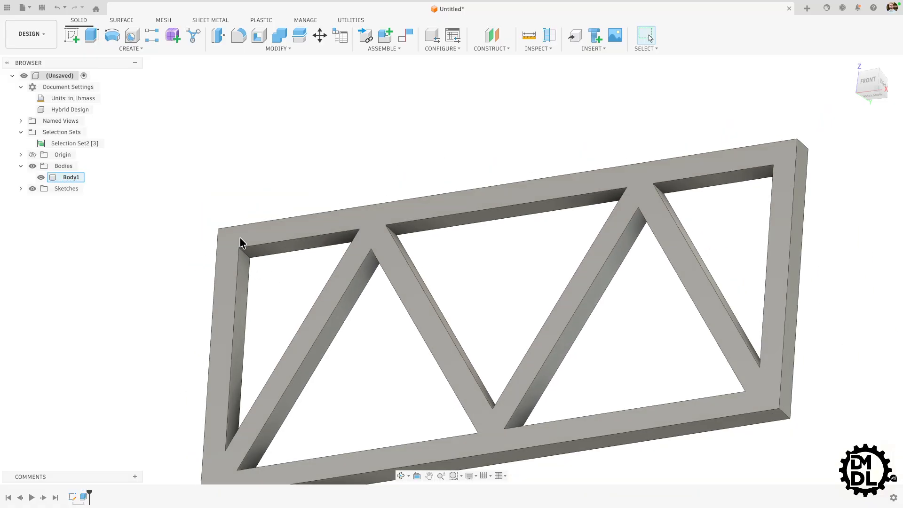
scroll(254, 272, "down", 3)
middle_click_drag(264, 296, 342, 373, "shift")
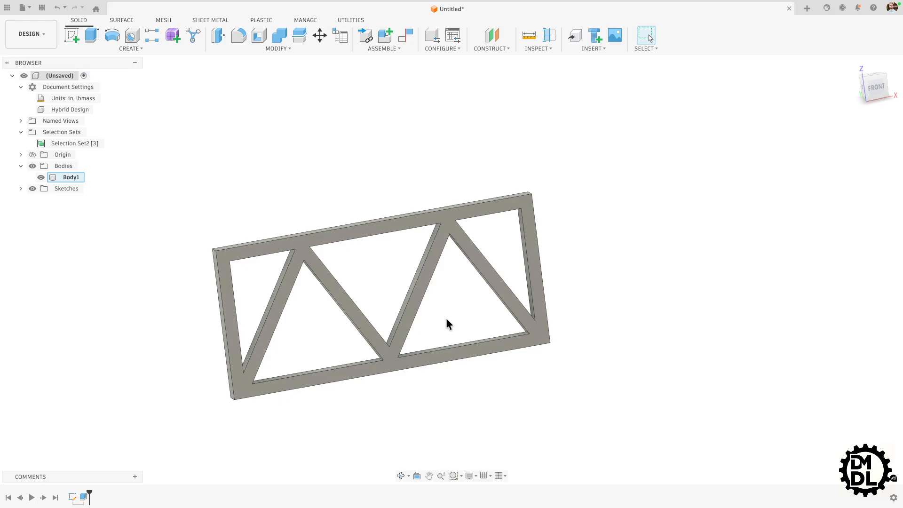
scroll(445, 344, "up", 2)
scroll(447, 348, "down", 2)
middle_click_drag(447, 343, 441, 334, "shift")
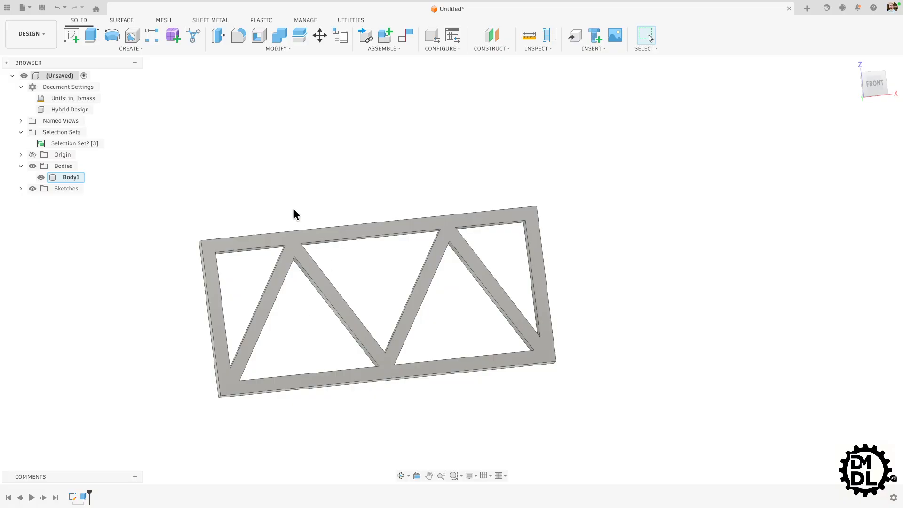
scroll(284, 245, "up", 3)
scroll(282, 251, "down", 1)
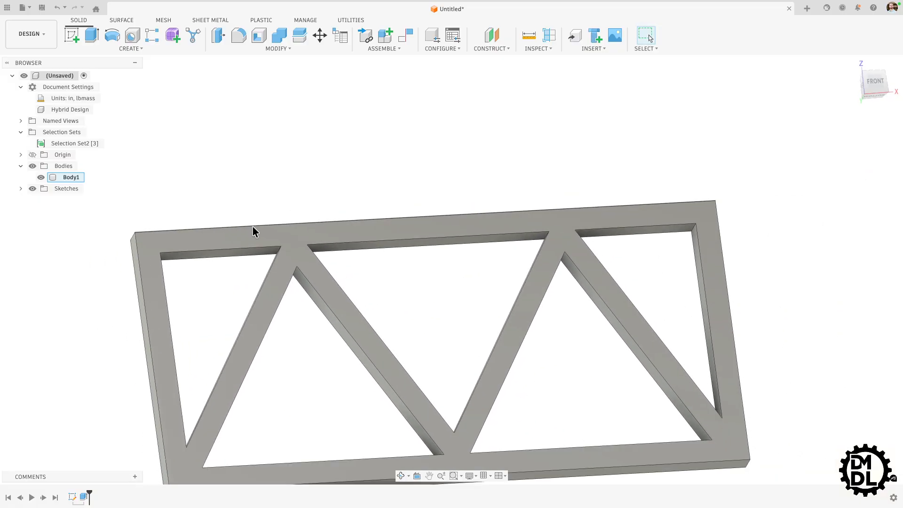
scroll(254, 228, "down", 3)
middle_click_drag(470, 333, 458, 343, "shift")
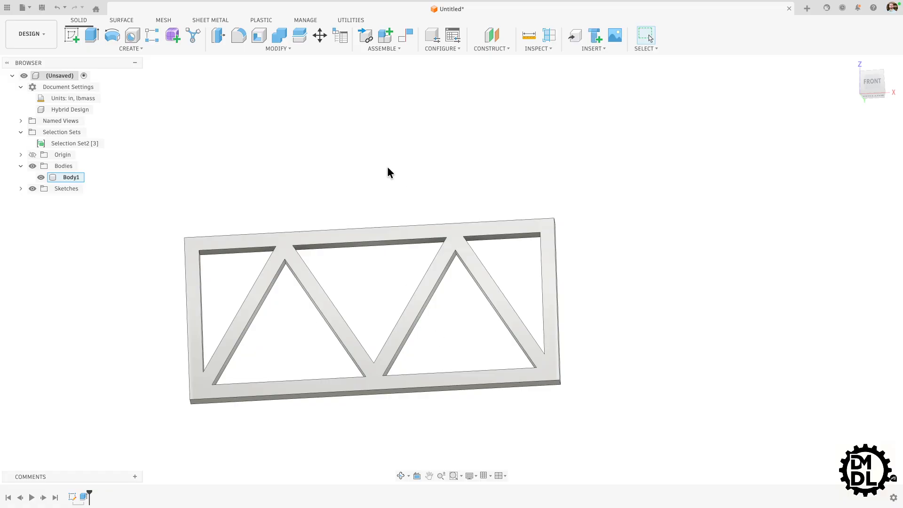
scroll(449, 293, "down", 2)
scroll(461, 305, "up", 2)
mouse_move(460, 305)
middle_mouse_down("shift")
mouse_move(460, 292)
mouse_move(467, 298)
middle_mouse_up("shift")
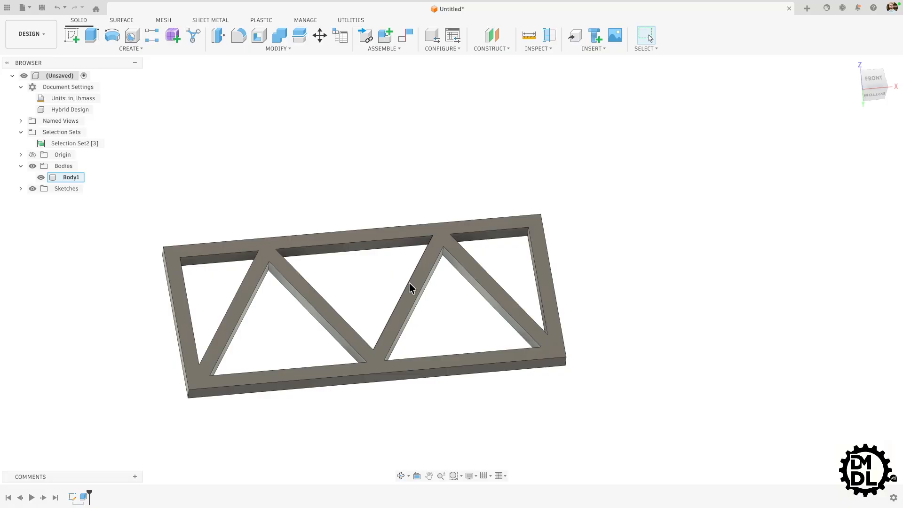
middle_click_drag(341, 276, 456, 281, "shift")
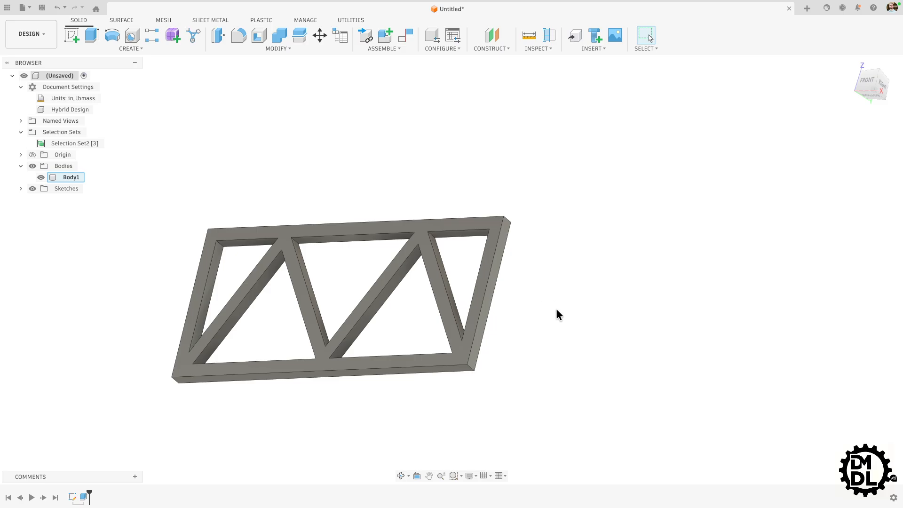
mouse_move(376, 325)
middle_mouse_down("shift")
mouse_move(383, 317)
mouse_move(417, 316)
mouse_move(375, 293)
mouse_move(368, 317)
mouse_move(389, 296)
mouse_move(385, 316)
middle_mouse_up("shift")
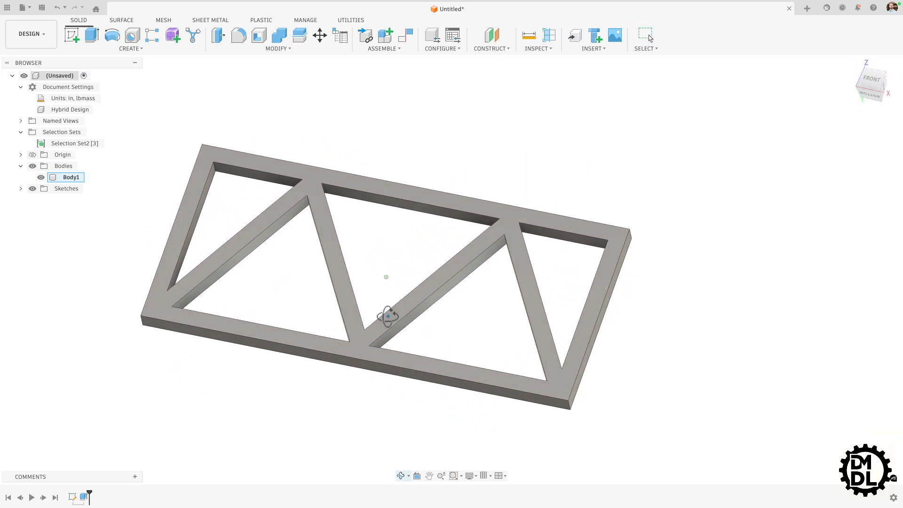
scroll(478, 329, "down", 2)
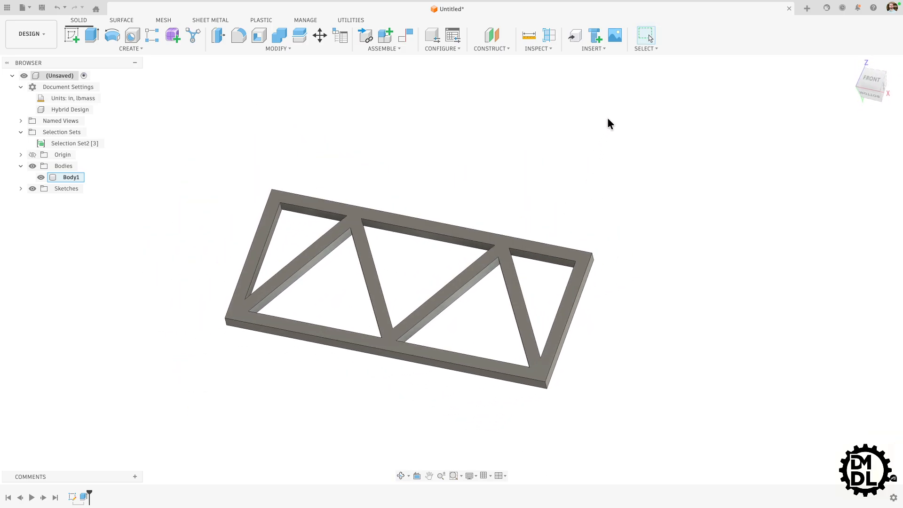
Step: Set the selection priority to edges
left_click(653, 49)
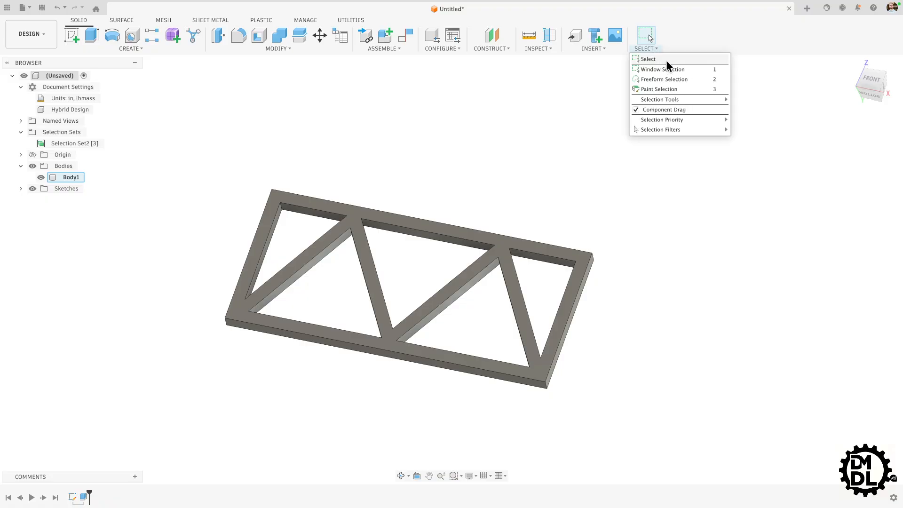
mouse_move(676, 98)
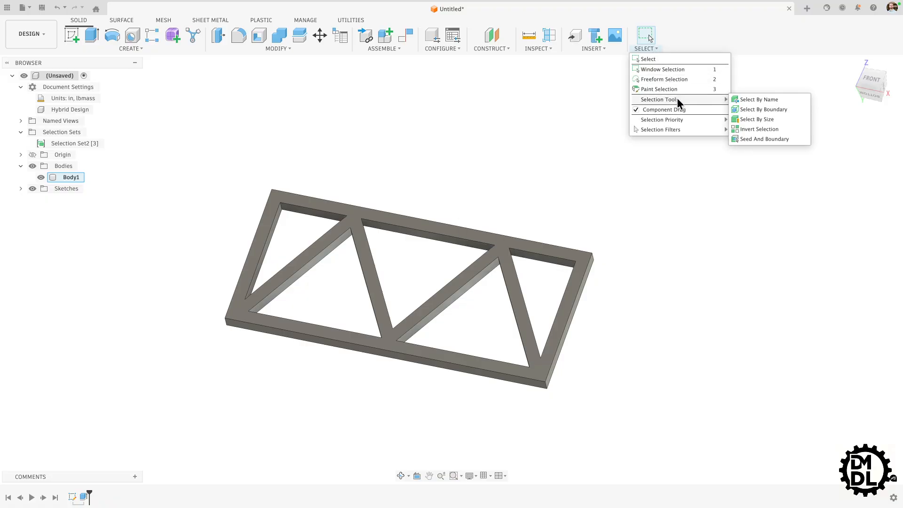
mouse_move(686, 121)
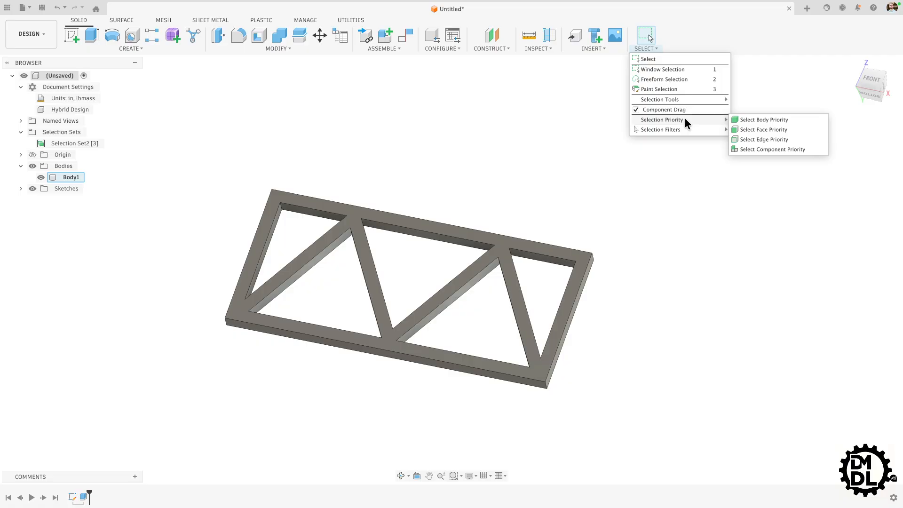
left_click(761, 140)
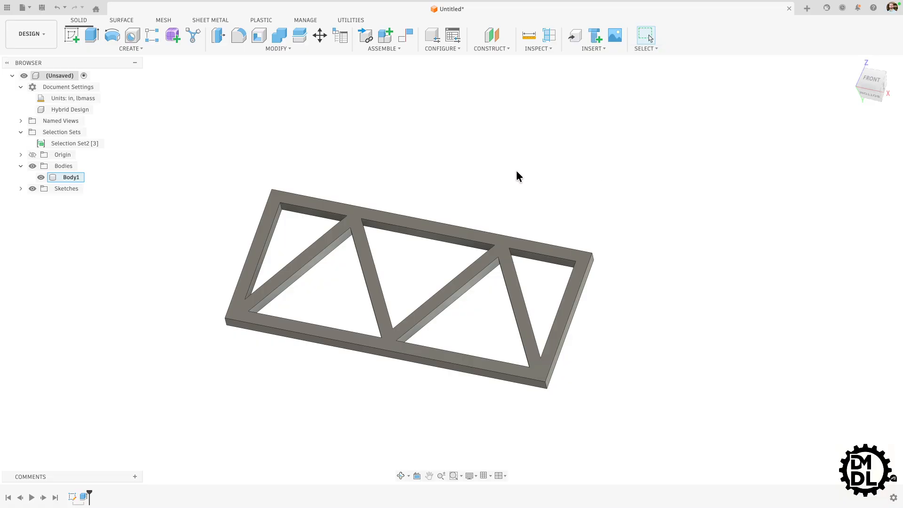
Step: Start a fillet for the truss body's inner corners, with the fillet type set to Fillet
scroll(280, 214, "up", 6)
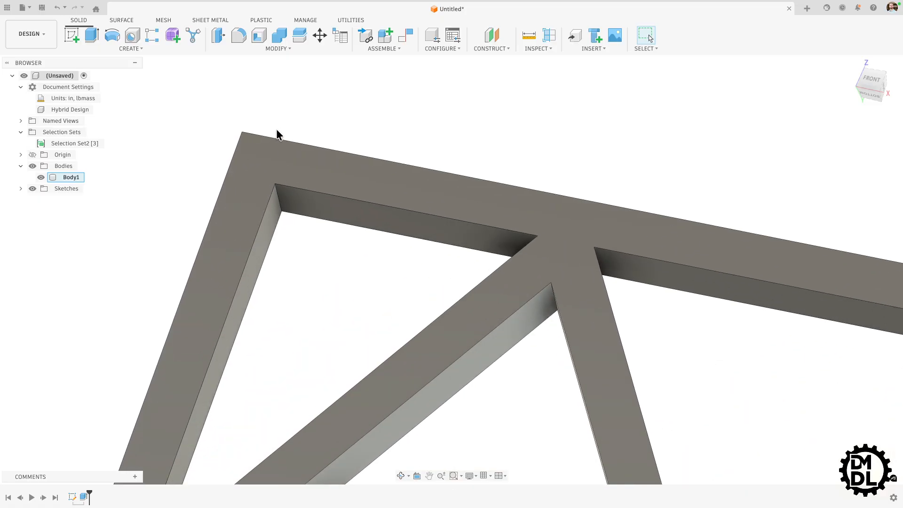
mouse_move(282, 241)
middle_mouse_down("shift")
mouse_move(310, 242)
mouse_move(270, 243)
mouse_move(295, 246)
mouse_move(285, 231)
middle_mouse_up("shift")
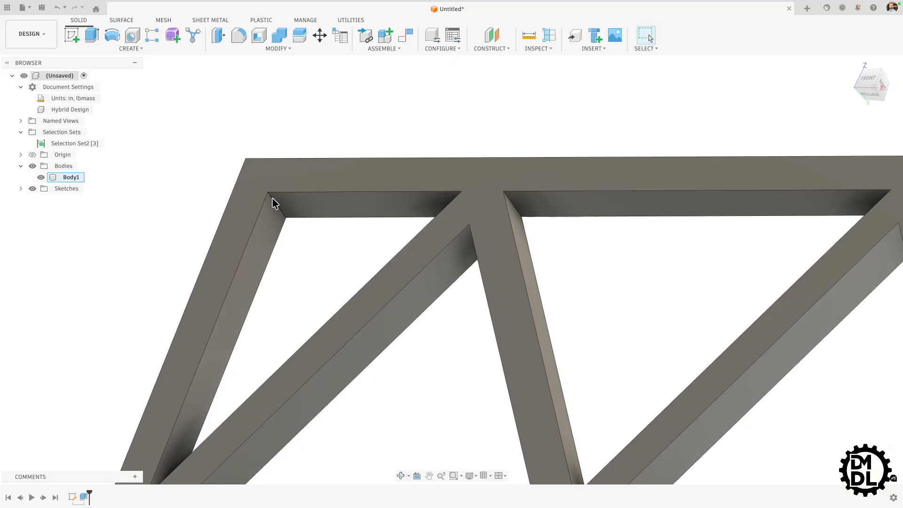
scroll(313, 225, "down", 5)
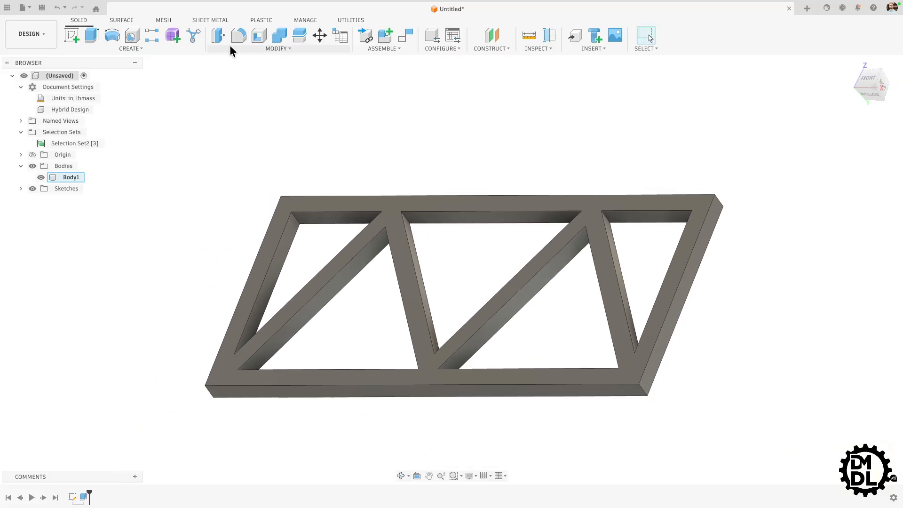
left_click(238, 37)
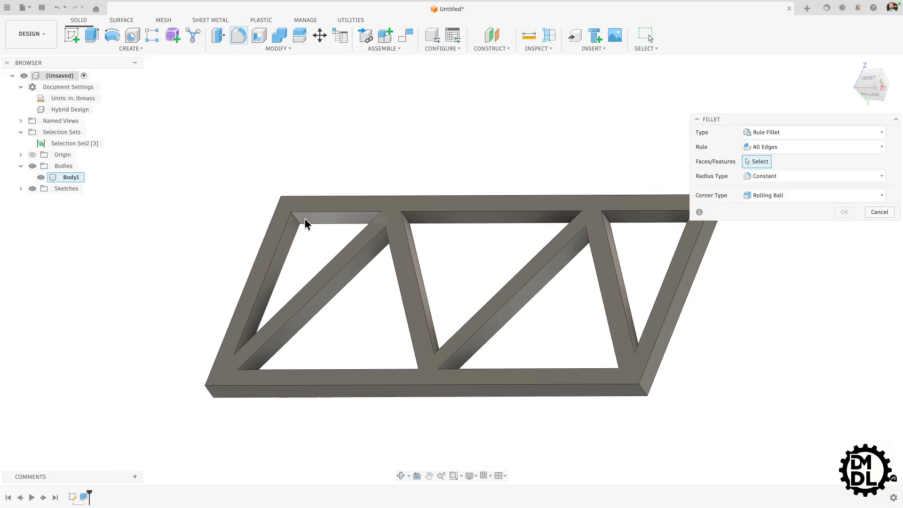
scroll(301, 216, "up", 5)
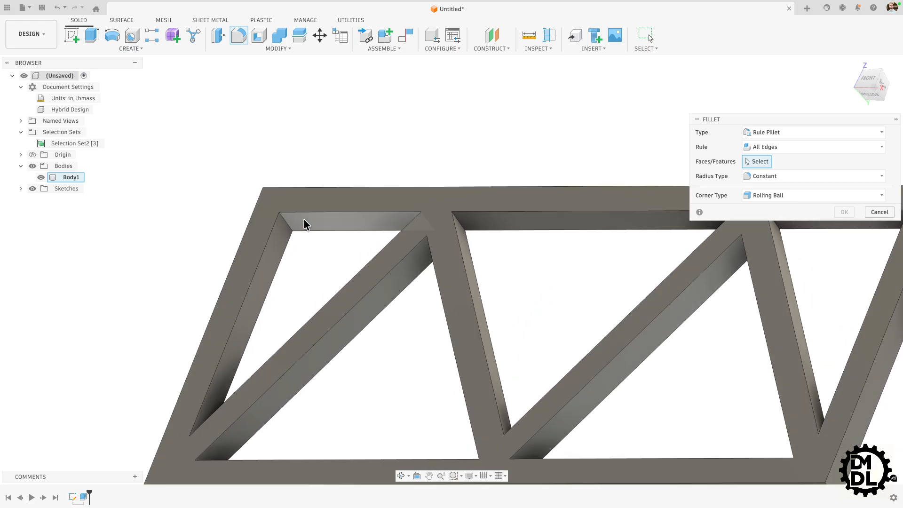
left_click(778, 137)
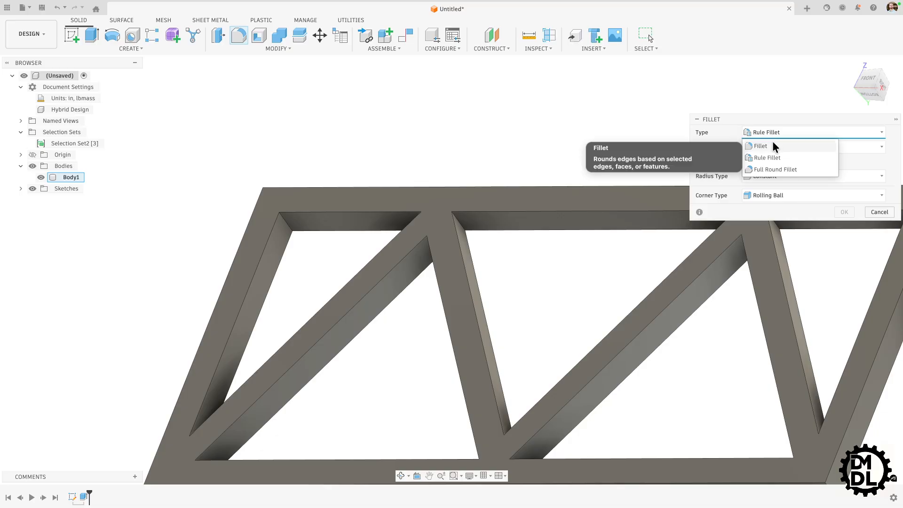
left_click(773, 146)
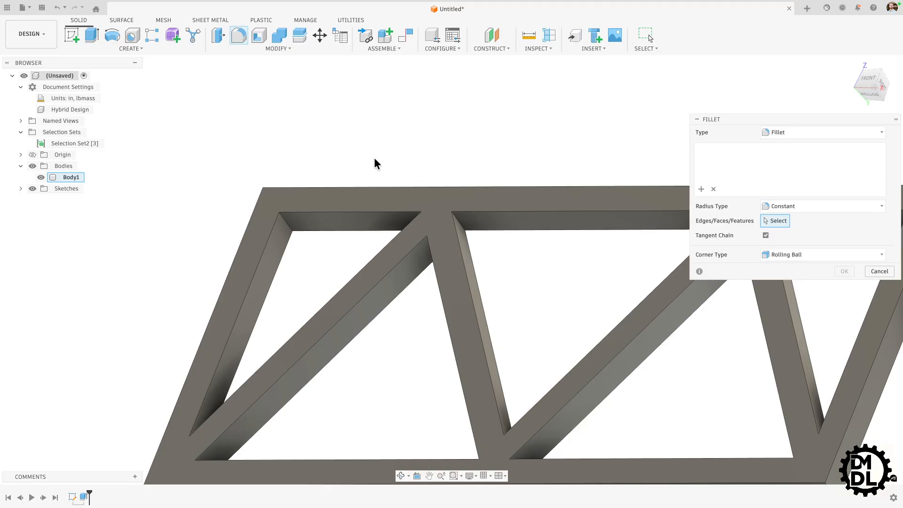
scroll(335, 166, "down", 3)
scroll(301, 194, "up", 5)
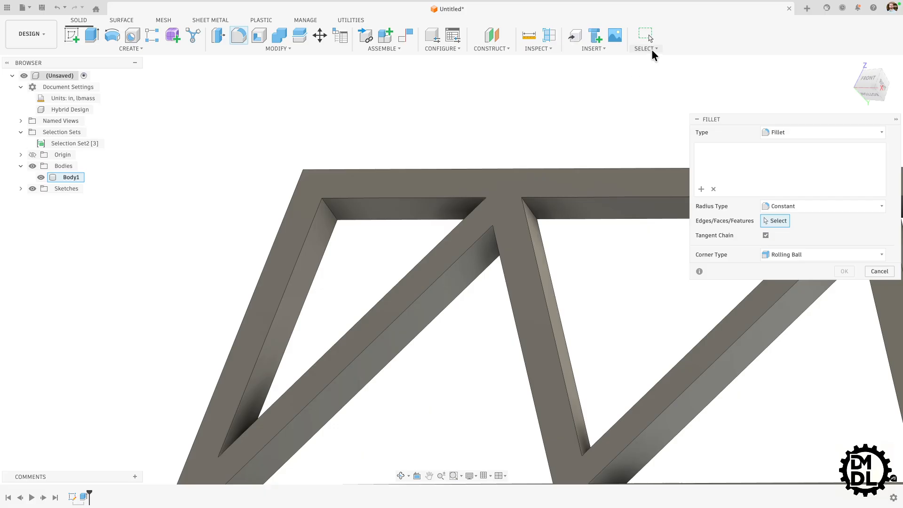
left_click(650, 50)
mouse_move(672, 120)
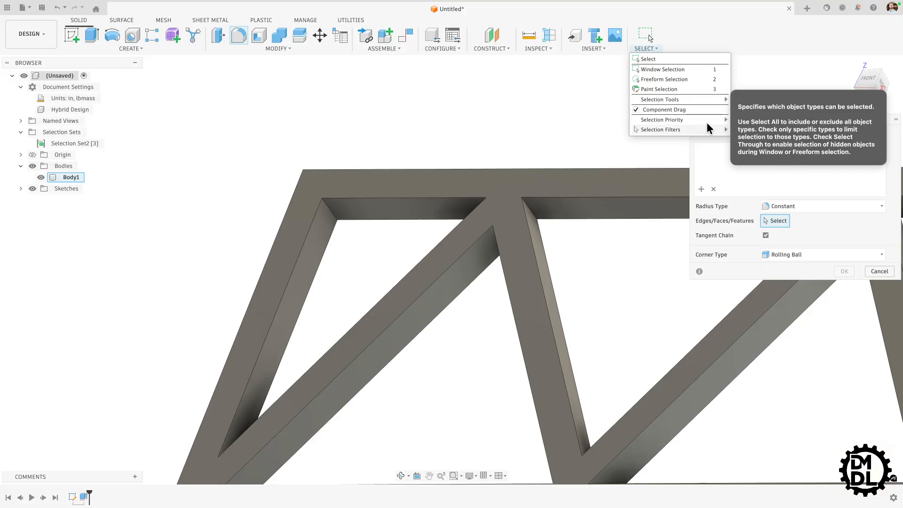
mouse_move(727, 131)
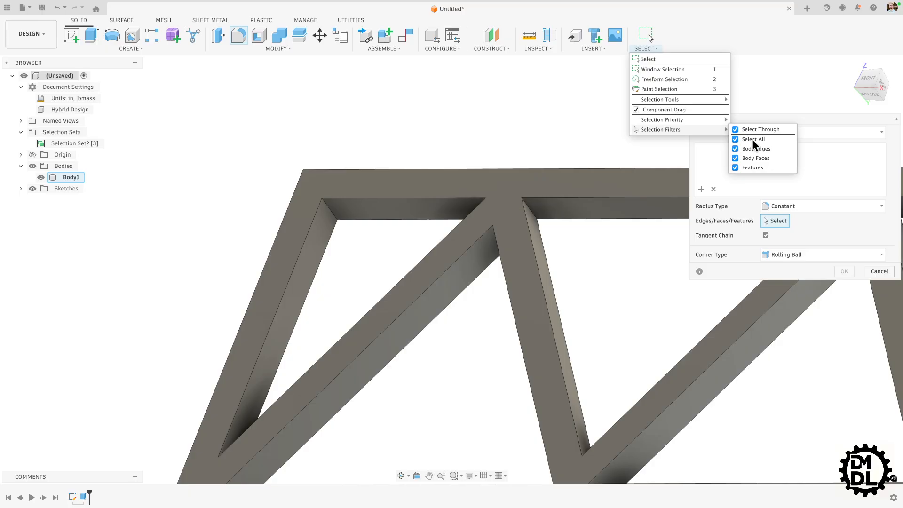
left_click(440, 136)
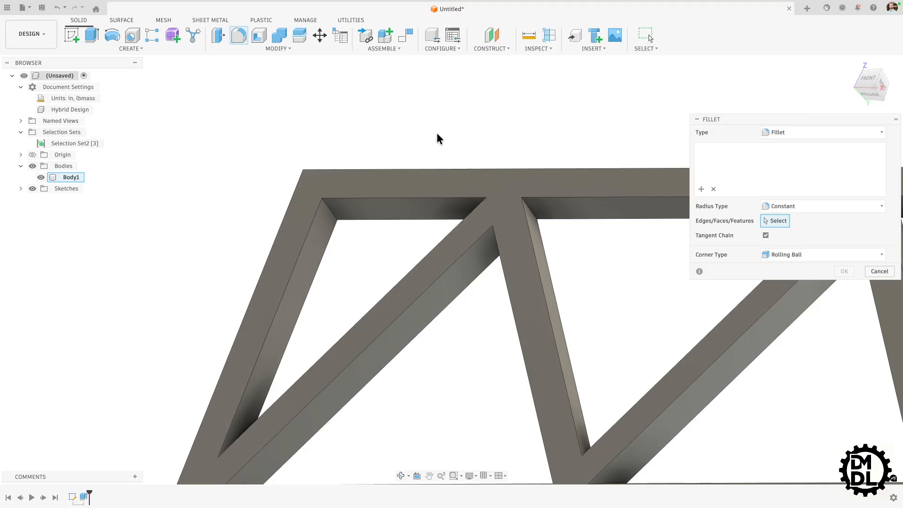
Step: Select the inner corner edges of the truss's leftmost triangular cutout for the constant-radius fillet
scroll(312, 216, "up", 3)
left_click(310, 204)
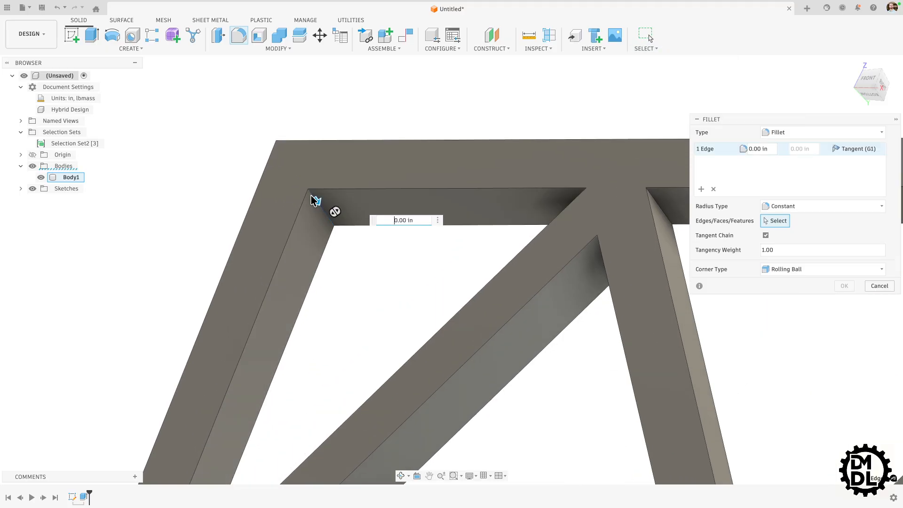
scroll(365, 262, "up", 3)
scroll(451, 266, "down", 3)
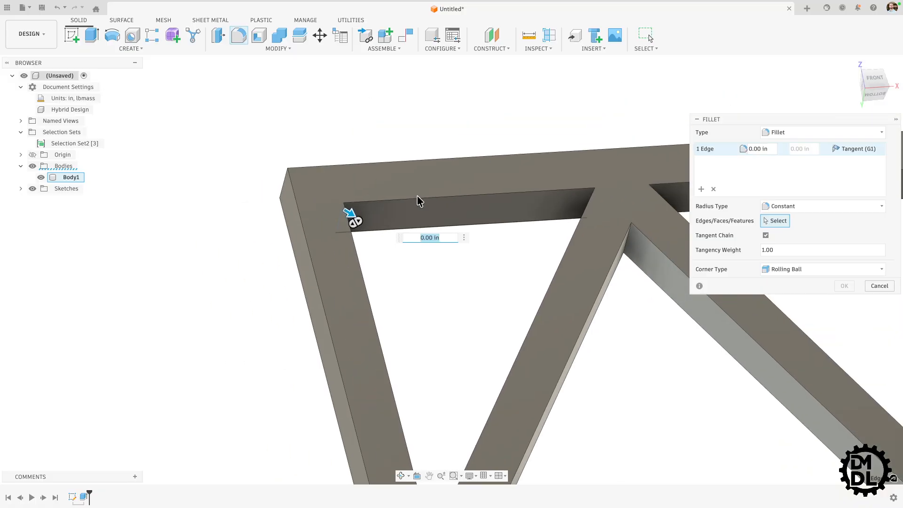
scroll(240, 200, "down", 3)
scroll(453, 193, "up", 3)
middle_click_drag(454, 190, 478, 195, "shift")
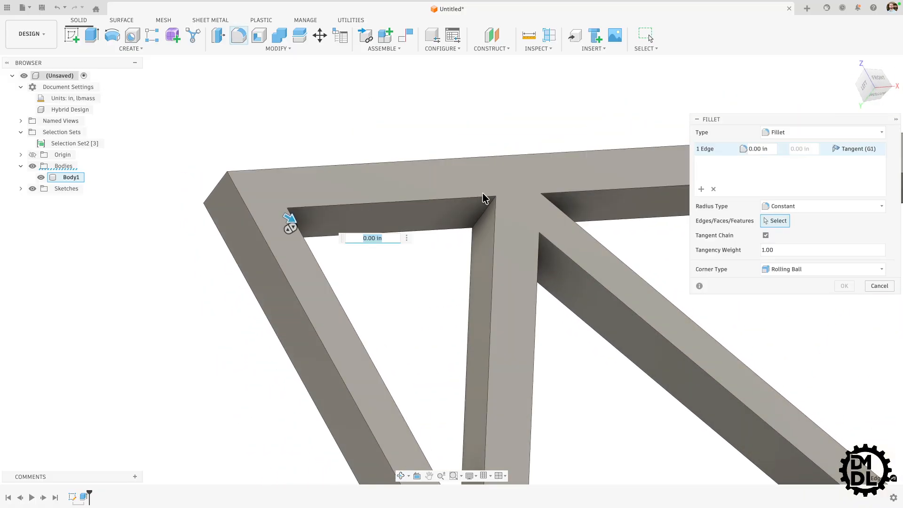
left_click(487, 206)
scroll(330, 151, "down", 2)
scroll(331, 151, "down", 2)
middle_click_drag(302, 141, 476, 192, "shift")
scroll(306, 210, "up", 4)
Step: Add the three inner corner edges of the second triangular cutout from the left to the fillet selection
left_click(289, 189)
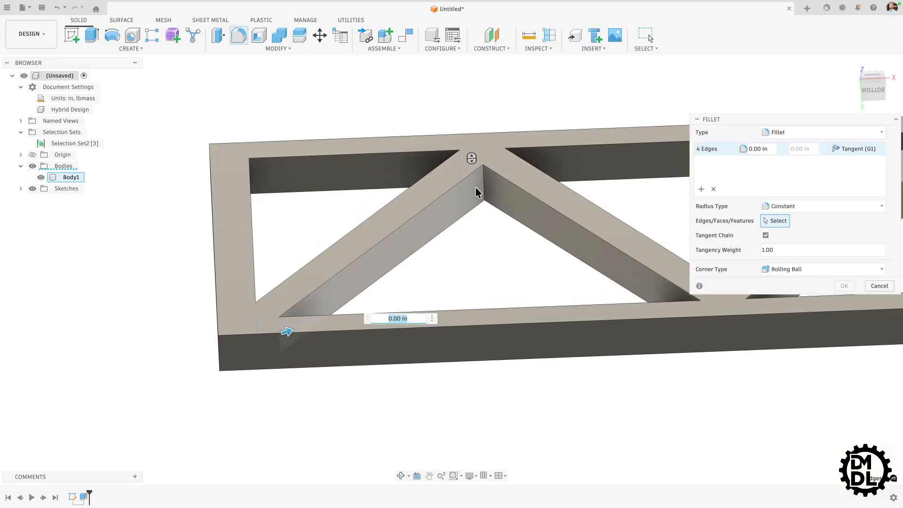
left_click(484, 186)
middle_click_drag(268, 276, 346, 329, "shift")
scroll(578, 306, "down", 3)
scroll(502, 327, "up", 5)
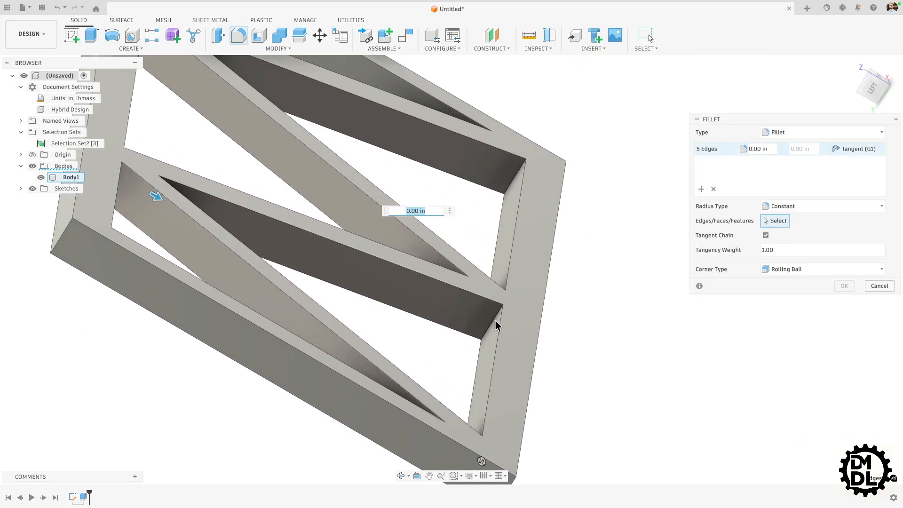
left_click(493, 322)
Step: Add the three inner corner edges of the middle, inverted triangular cutout to the fillet selection
scroll(413, 274, "down", 1)
middle_click_drag(413, 275, 427, 323, "shift")
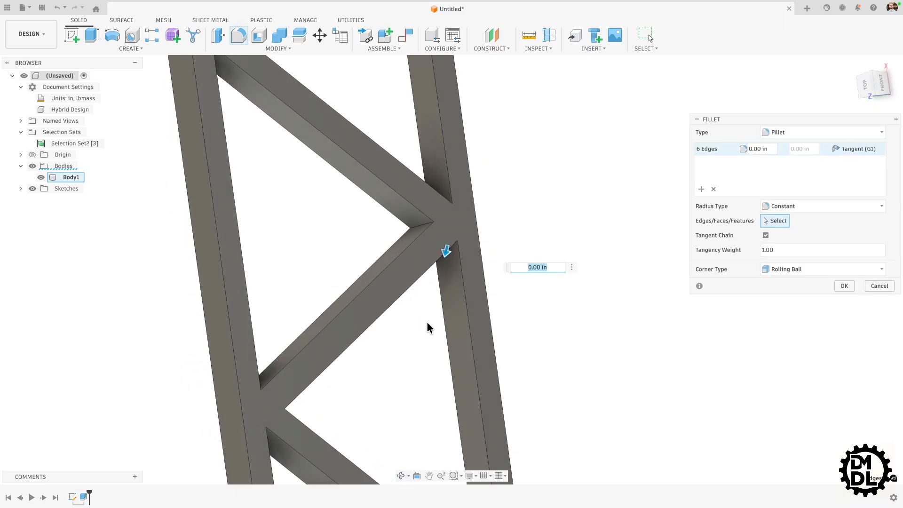
scroll(423, 235, "up", 3)
left_click(416, 229)
middle_click_drag(414, 228, 198, 296, "shift")
left_click(170, 297)
middle_click_drag(288, 400, 313, 257, "shift")
left_click(222, 210)
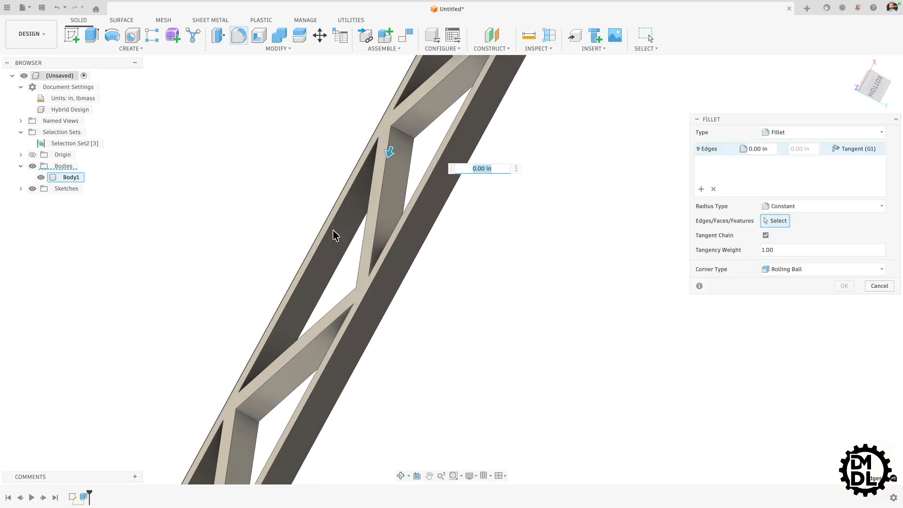
Step: Add the three inner corner edges of the fourth triangular cutout from the left to the fillet selection
left_click(404, 137)
middle_click_drag(407, 329, 445, 398, "shift")
scroll(403, 332, "up", 8)
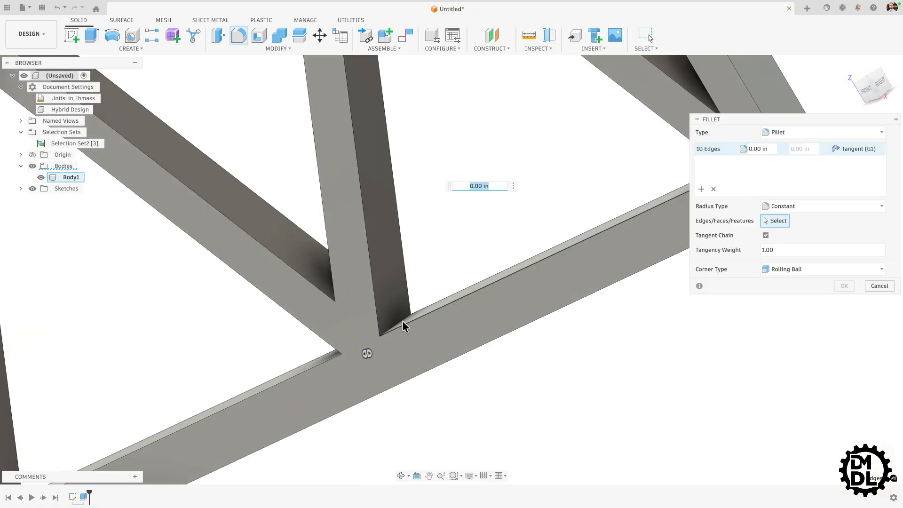
left_click(399, 322)
middle_click_drag(425, 379, 494, 358, "shift")
scroll(290, 329, "down", 6)
scroll(518, 294, "up", 5)
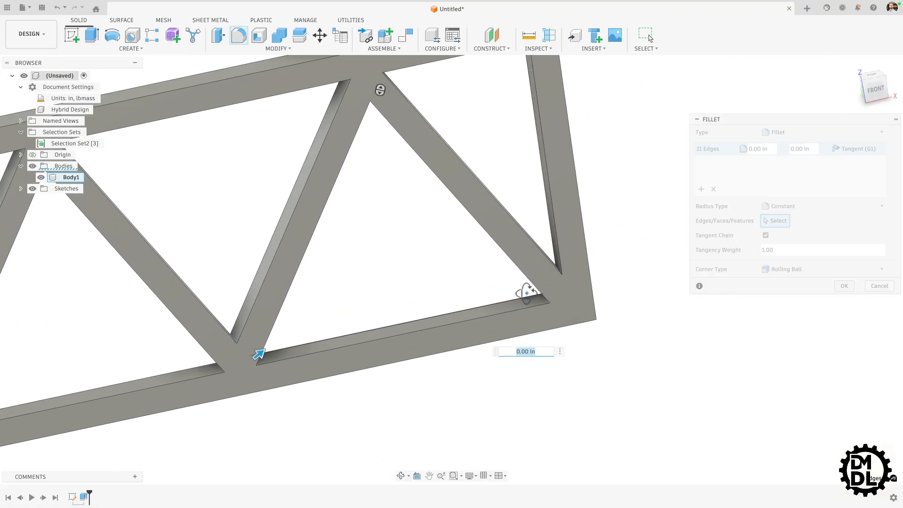
left_click(543, 301)
Step: Add the three inner corner edges of the rightmost triangular cutout to the fillet selection
scroll(560, 253, "down", 5)
middle_click_drag(560, 252, 551, 273, "shift")
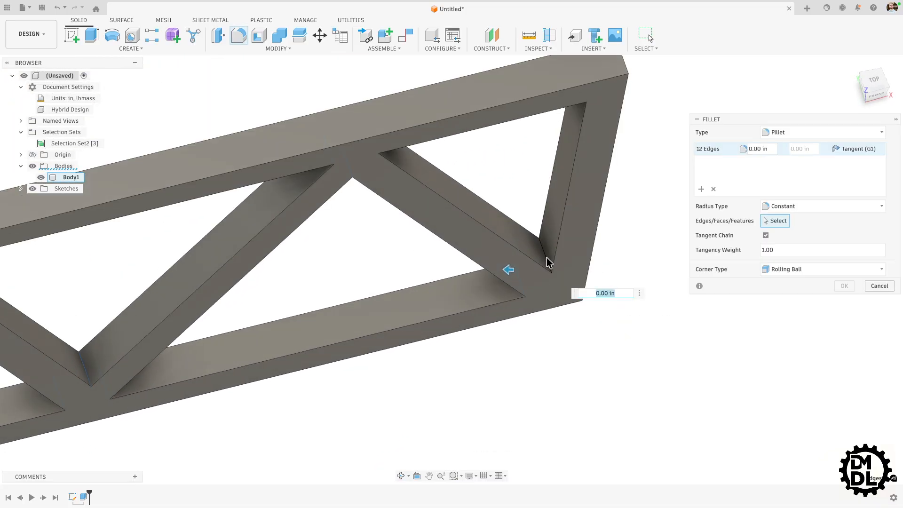
left_click(547, 262)
scroll(548, 324, "down", 4)
middle_click_drag(548, 324, 430, 233, "shift")
scroll(403, 188, "up", 5)
middle_click_drag(375, 154, 416, 187, "shift")
left_click(359, 174)
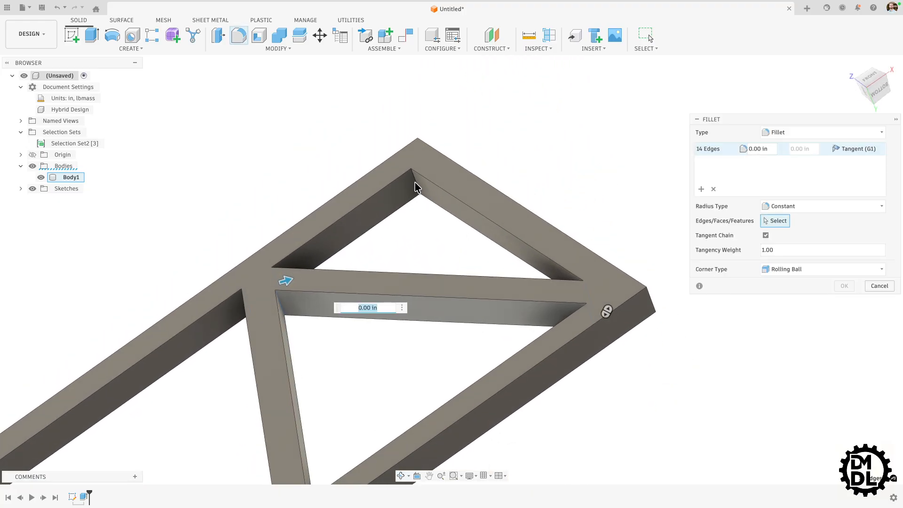
left_click(415, 187)
Step: Set the radius of the selected edges to 0.25 in and create the fillet
scroll(423, 242, "down", 3)
type(".25")
key("Return")
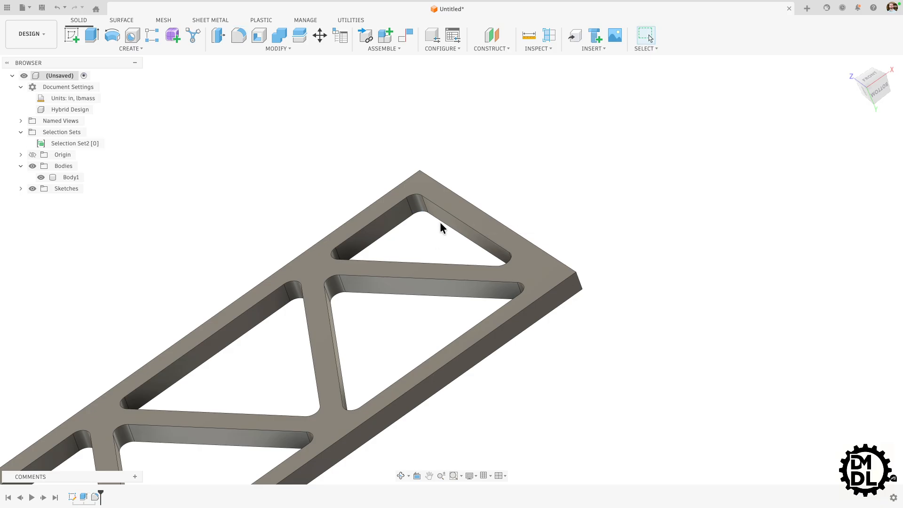
Step: Inspect the rounded inner corners of all the truss cutouts from several angles
scroll(433, 239, "down", 3)
middle_click_drag(403, 121, 426, 213, "shift")
scroll(438, 197, "down", 2)
scroll(432, 195, "up", 5)
scroll(630, 212, "down", 2)
middle_click_drag(363, 277, 329, 282, "shift")
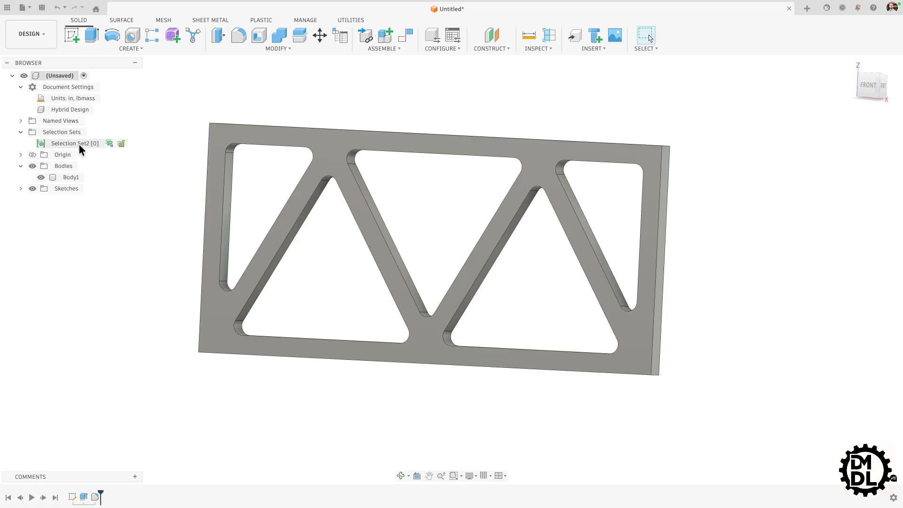
scroll(318, 224, "up", 5)
scroll(317, 262, "down", 5)
middle_click_drag(316, 262, 326, 244, "shift")
scroll(322, 253, "down", 3)
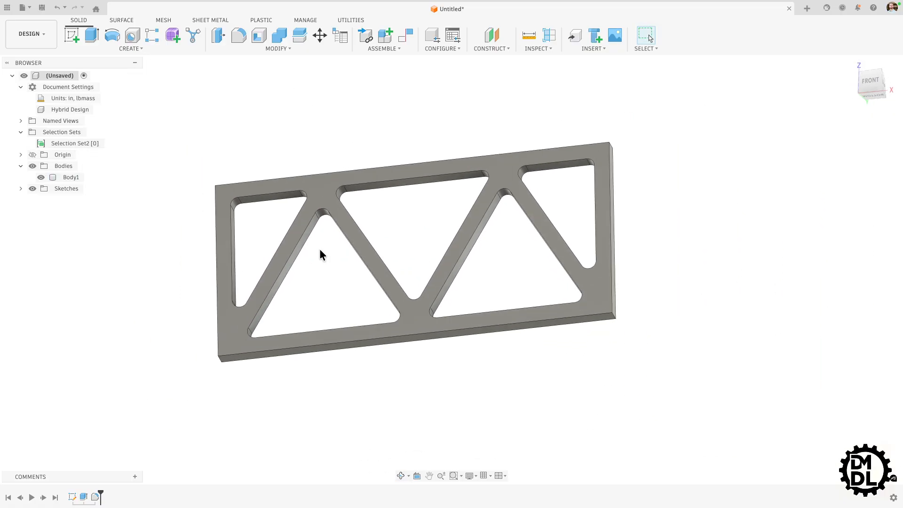
scroll(335, 268, "down", 1)
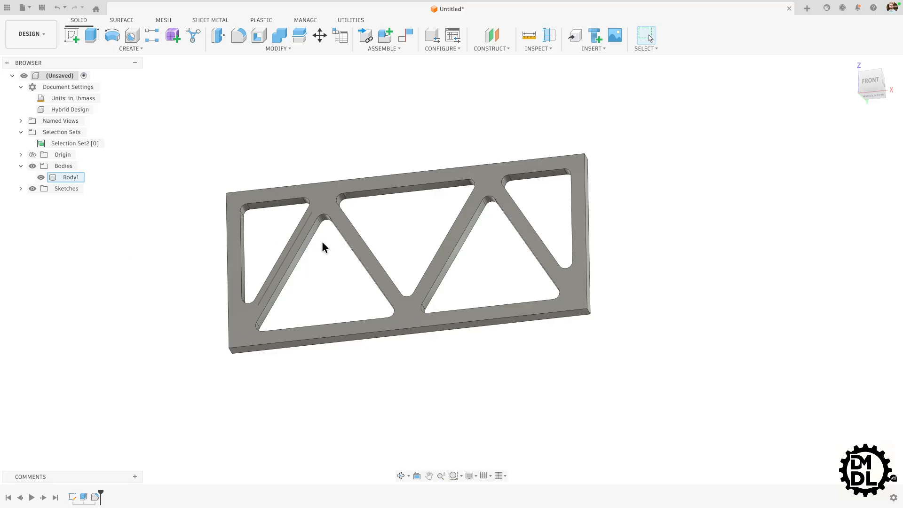
scroll(538, 226, "down", 1)
scroll(535, 225, "up", 2)
scroll(595, 230, "down", 2)
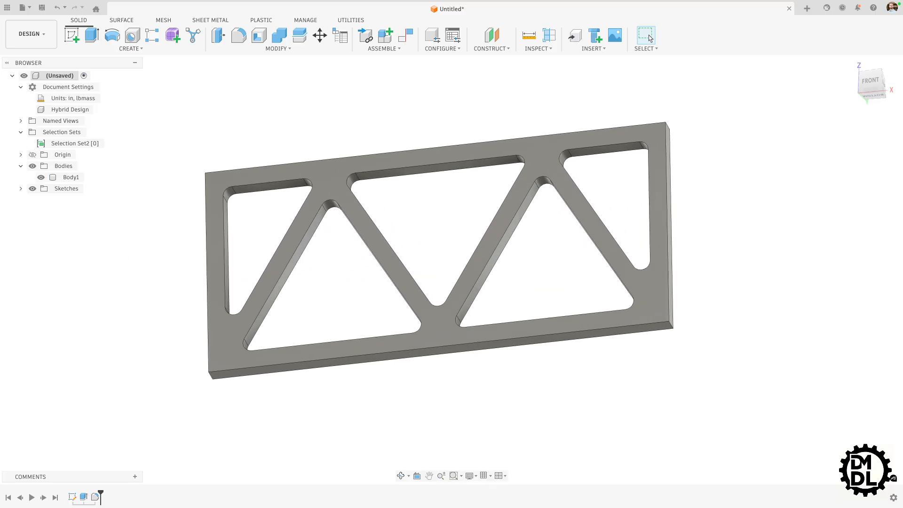